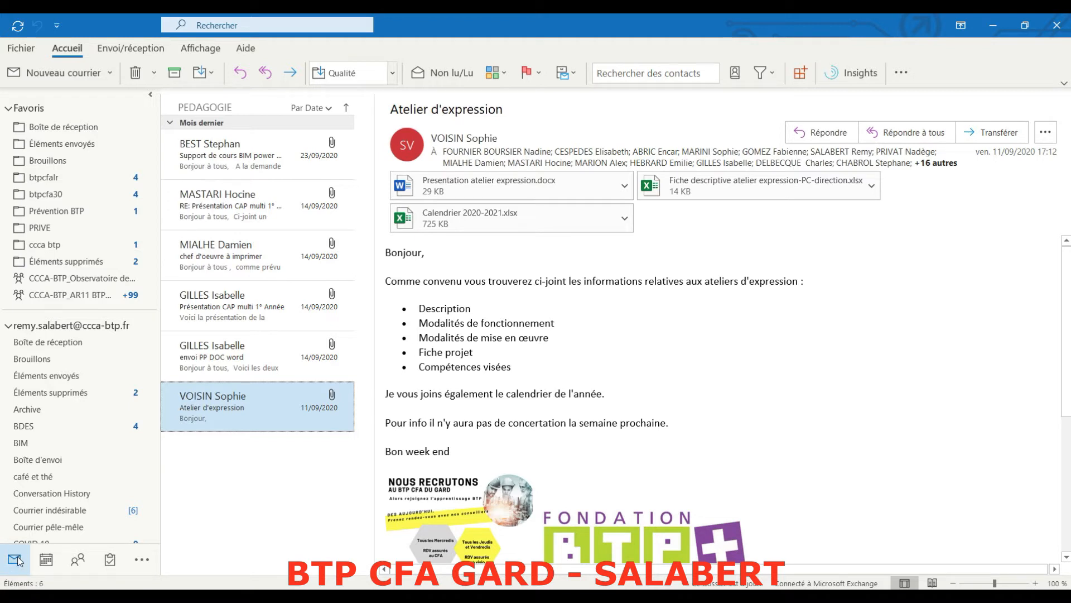
Step: Create a new contact group in the contacts and name it "BTP CFA Gard - Pédagogie"
click(47, 563)
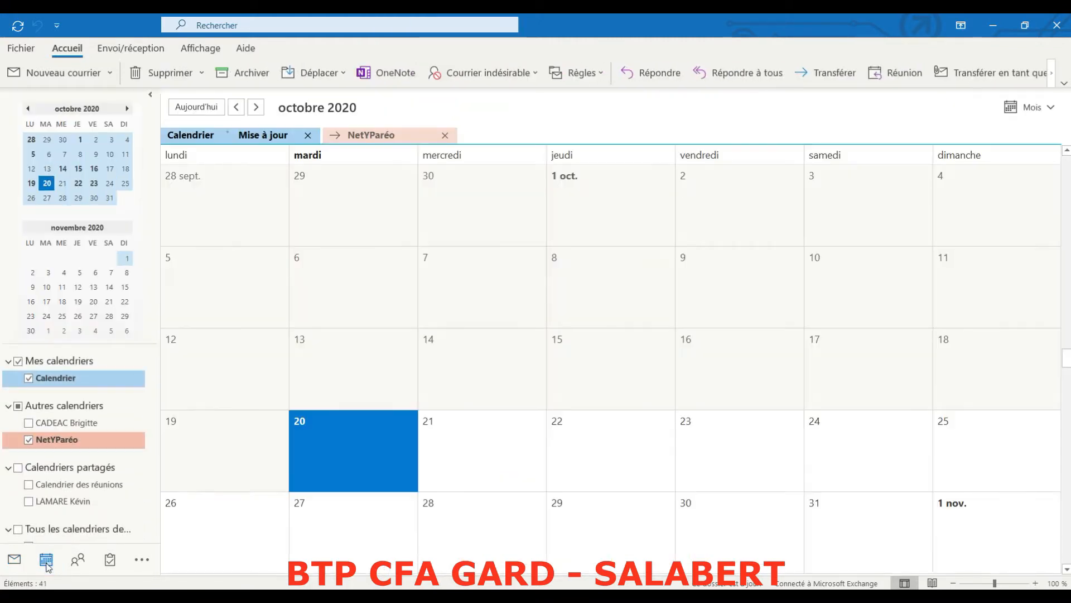
click(77, 559)
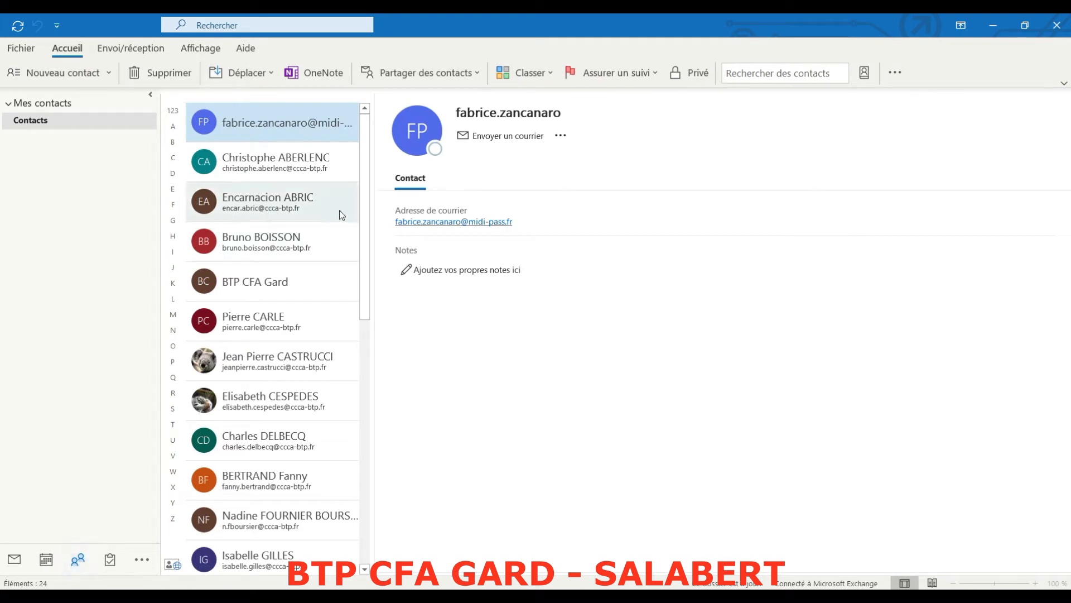
drag(360, 215, 368, 161)
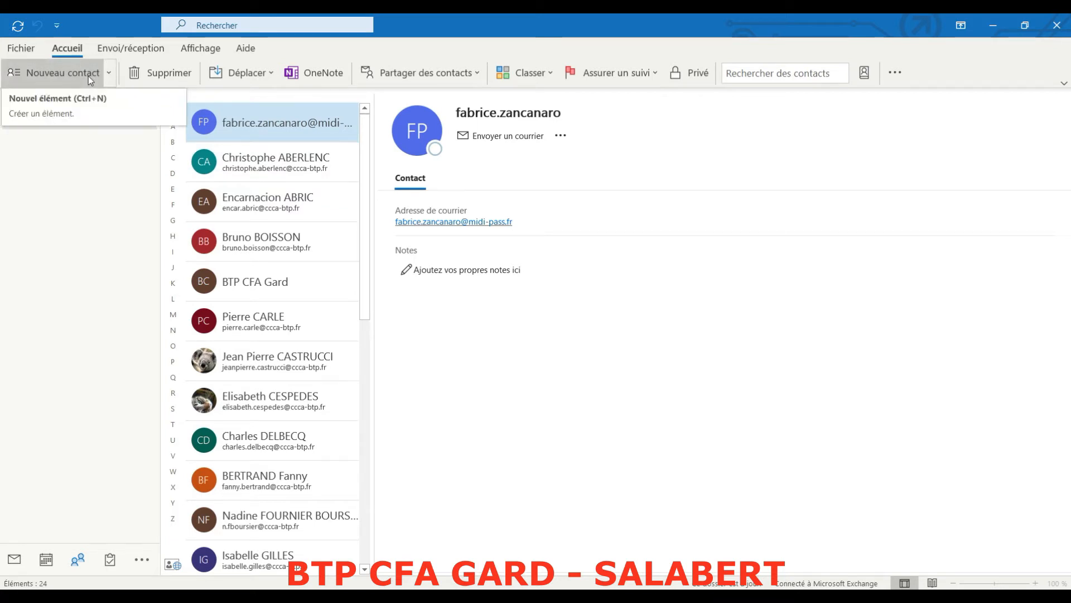
click(108, 78)
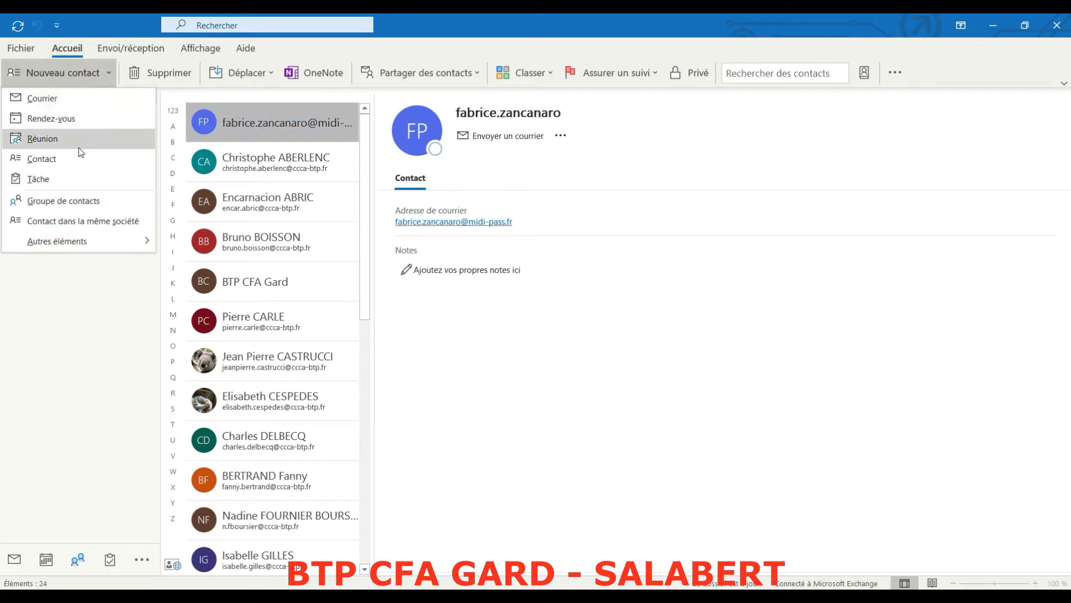
click(71, 200)
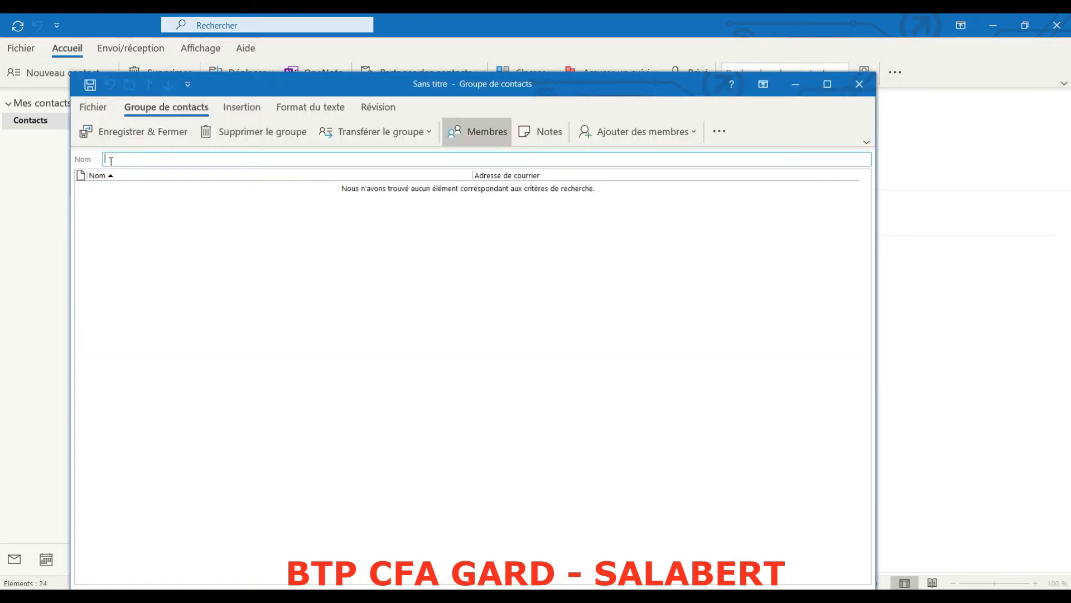
text(BTP CF)
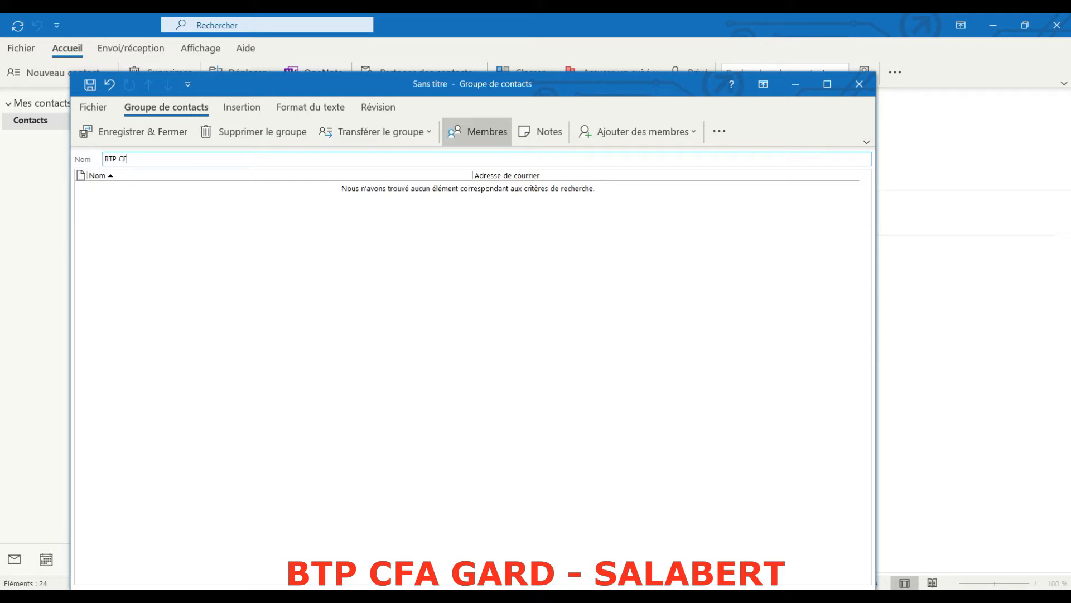
text(A Gard - Pédagogie)
Step: Add a colleague to the group by searching the Offline Global Address List for the person's first name
click(643, 132)
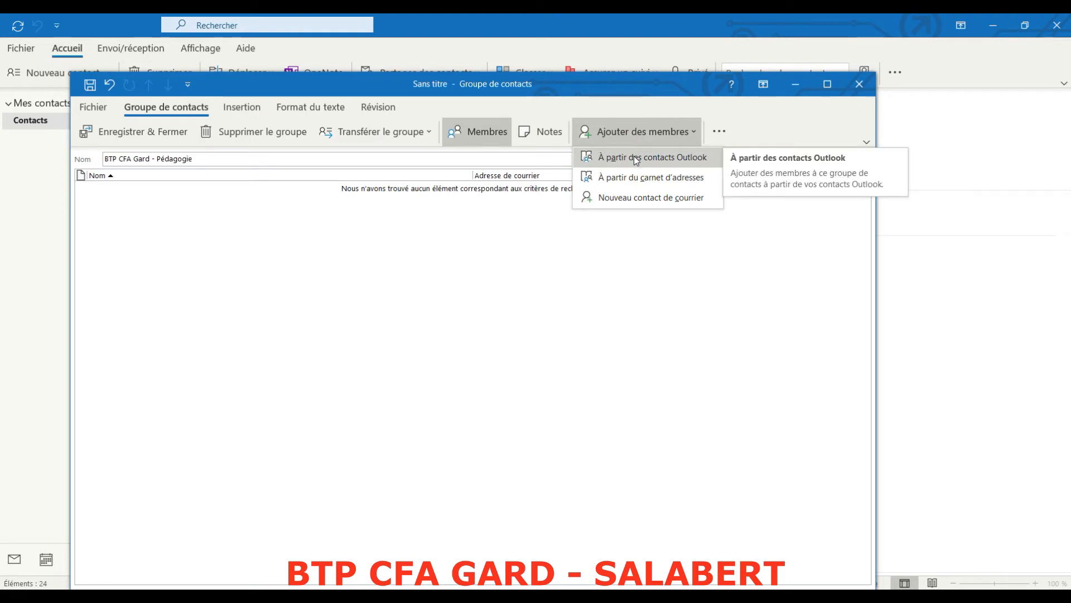
click(634, 157)
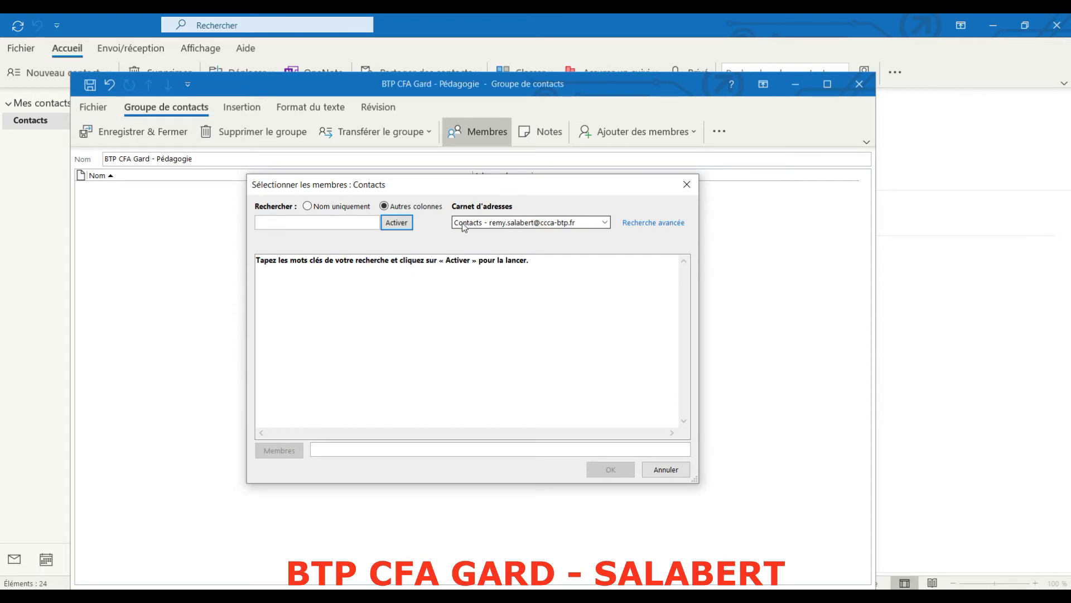
click(589, 225)
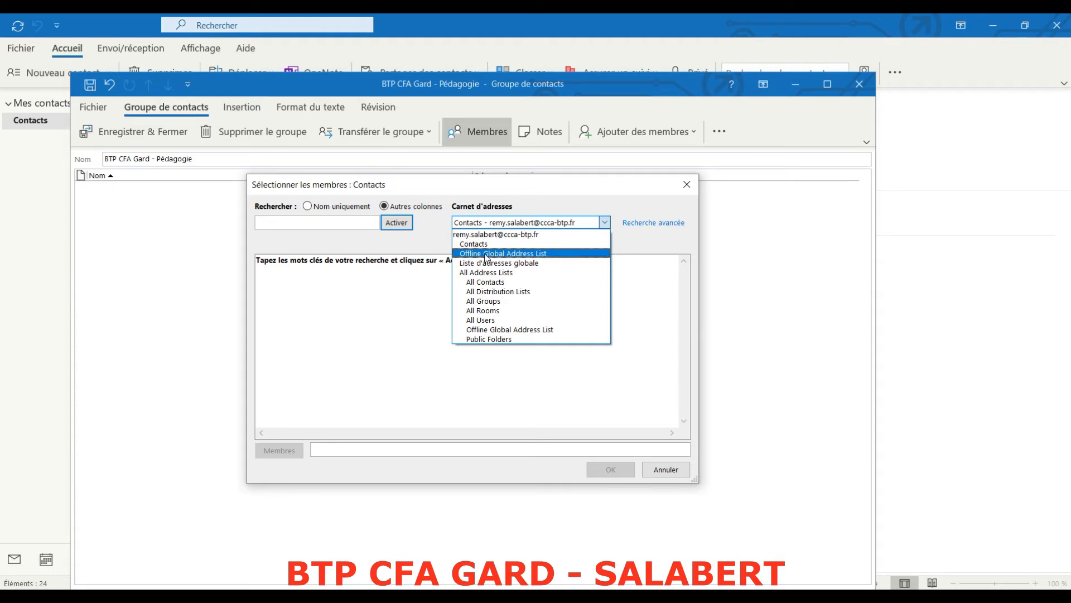
click(519, 255)
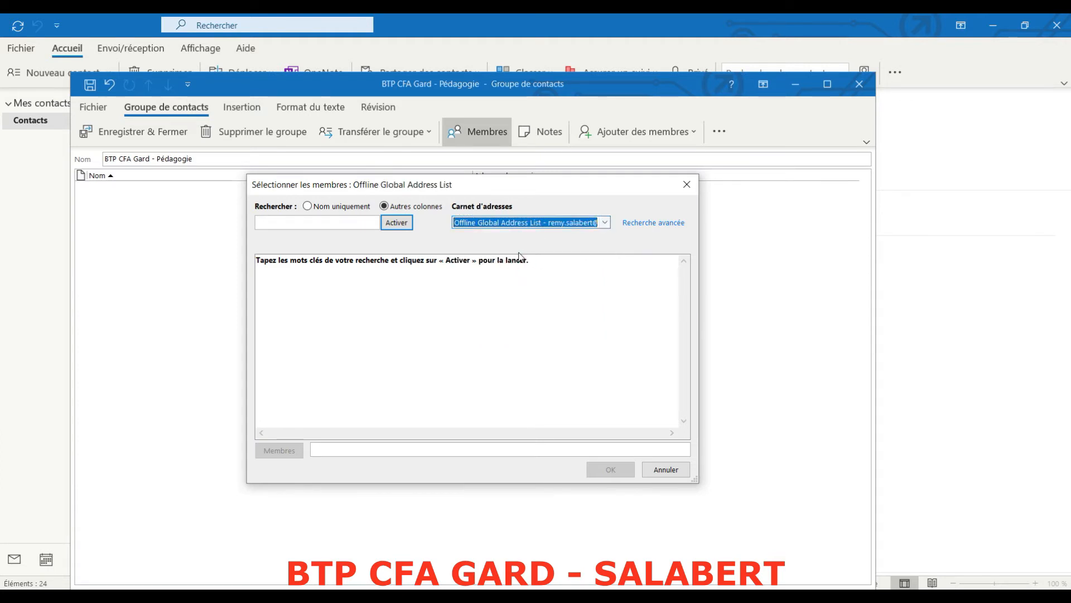
click(326, 222)
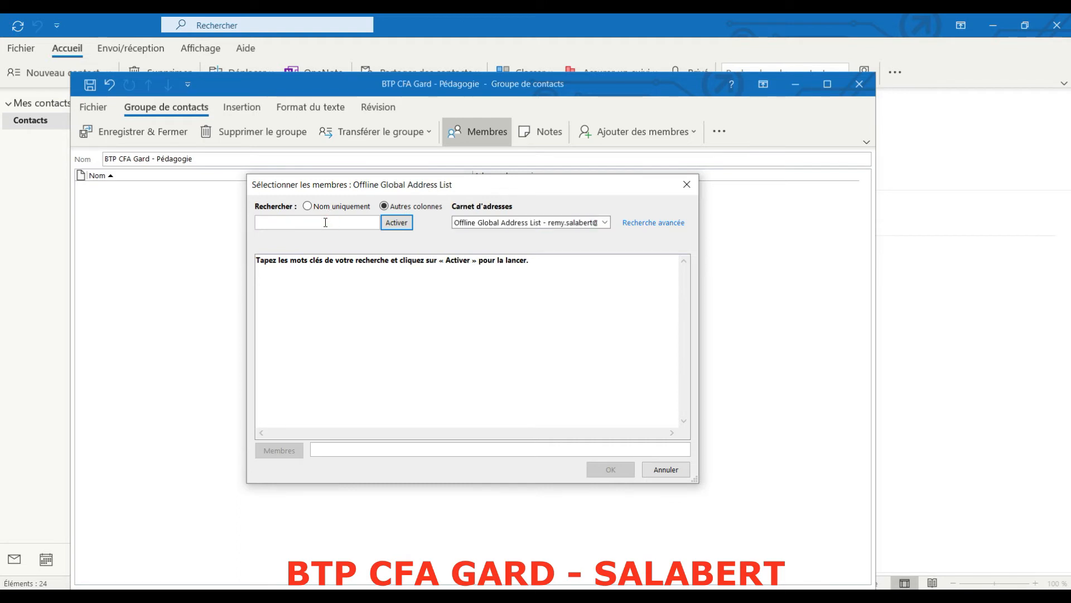
text(fanny)
click(396, 225)
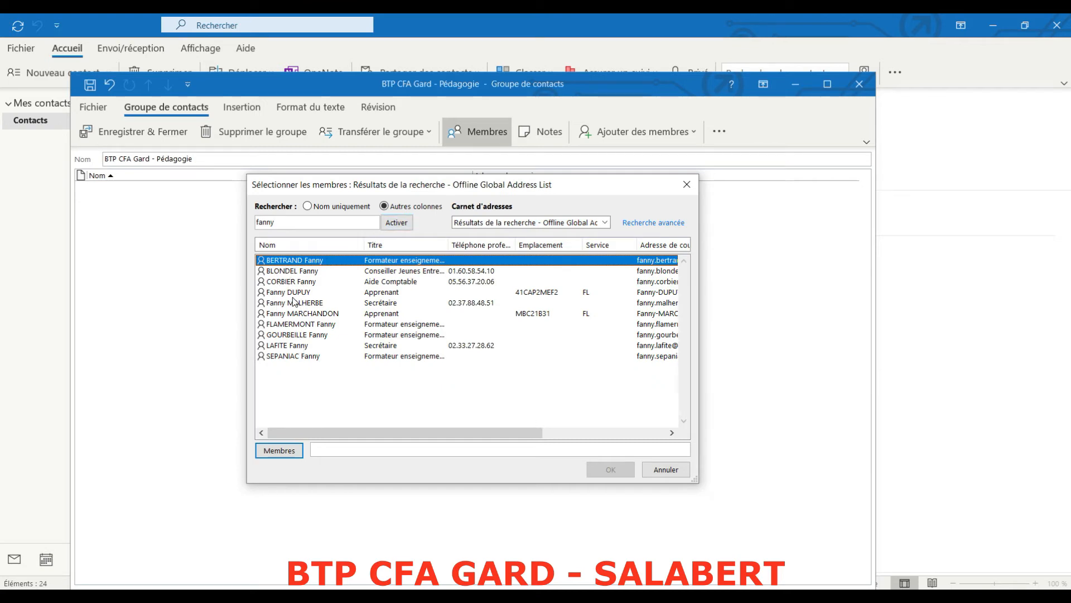
double_click(367, 263)
click(601, 472)
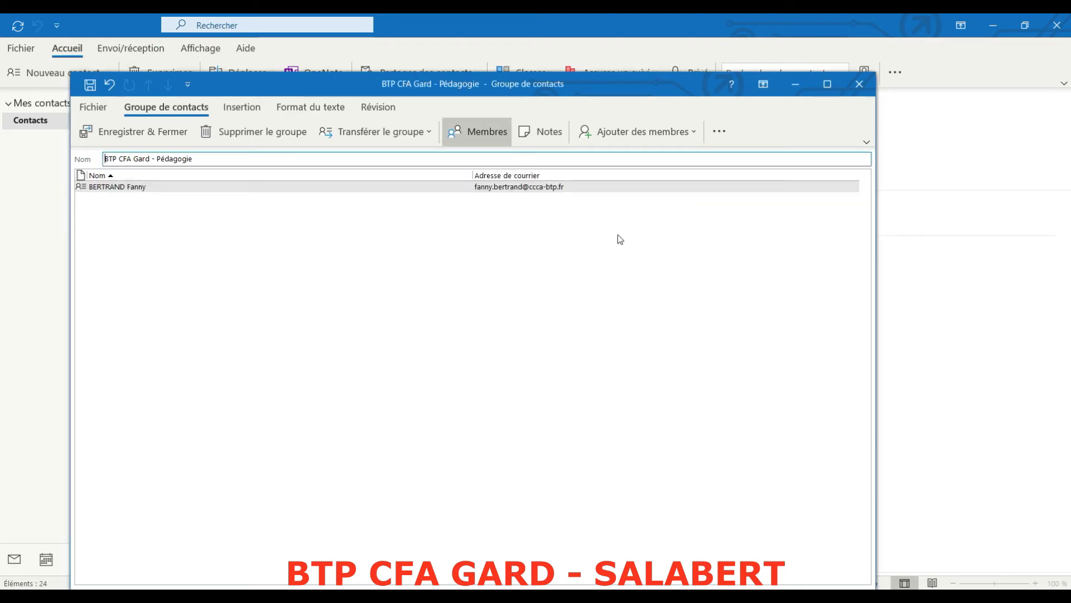
Step: Add a second colleague, found by surname in the Offline Global Address List, and save and close the contact group
click(627, 129)
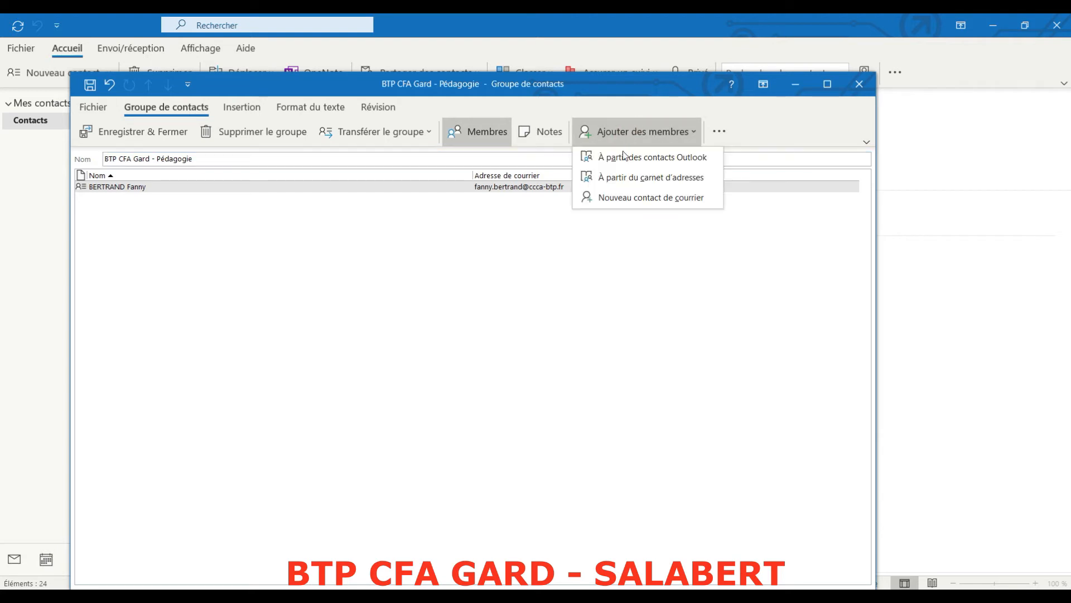
click(624, 156)
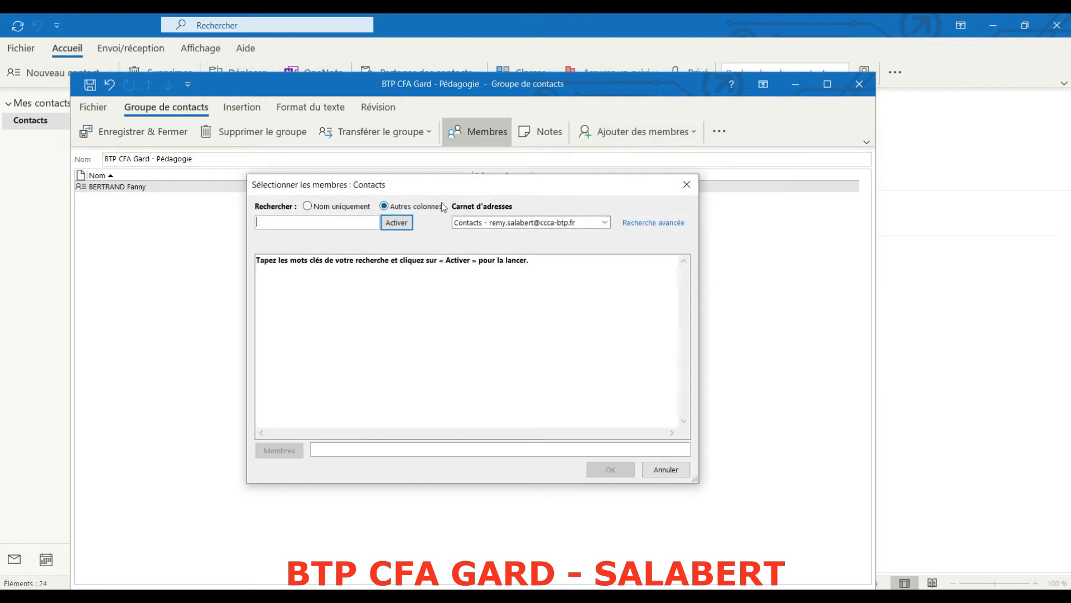
click(481, 223)
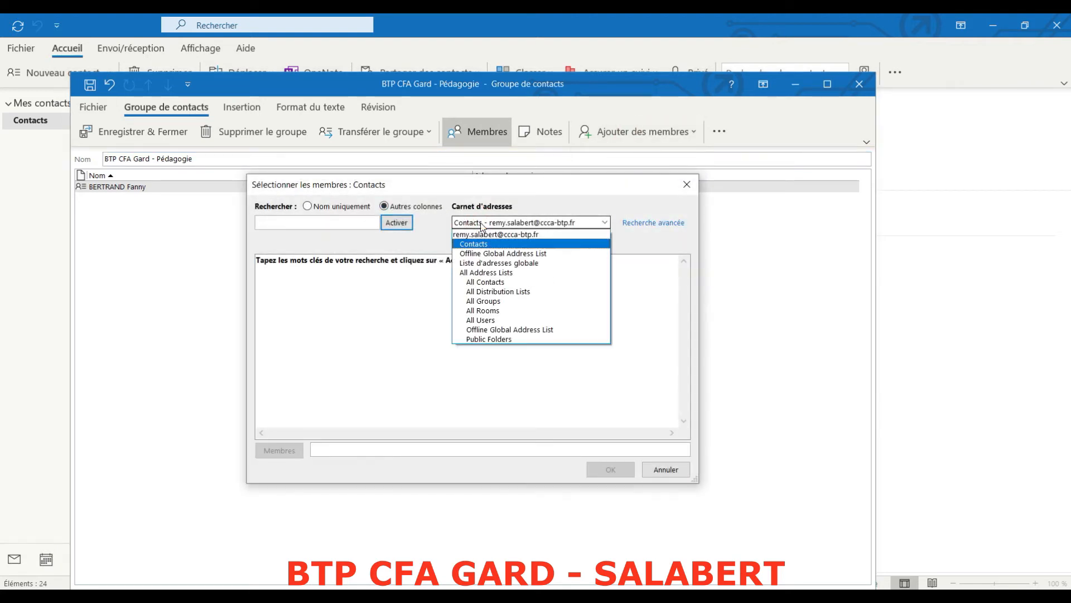
click(484, 253)
click(350, 219)
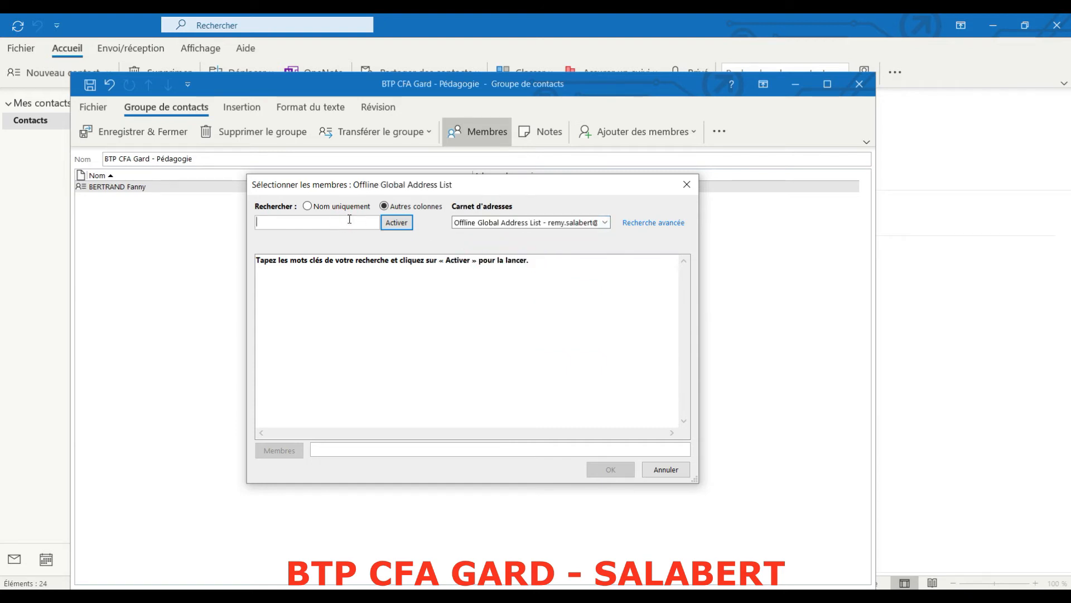
text(mastari)
click(397, 223)
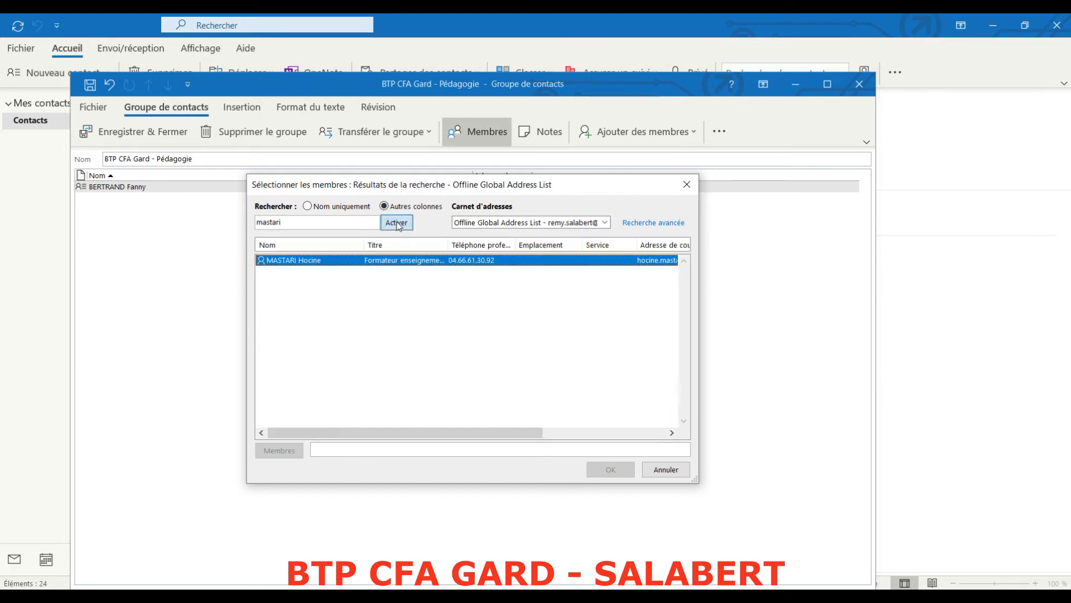
double_click(388, 261)
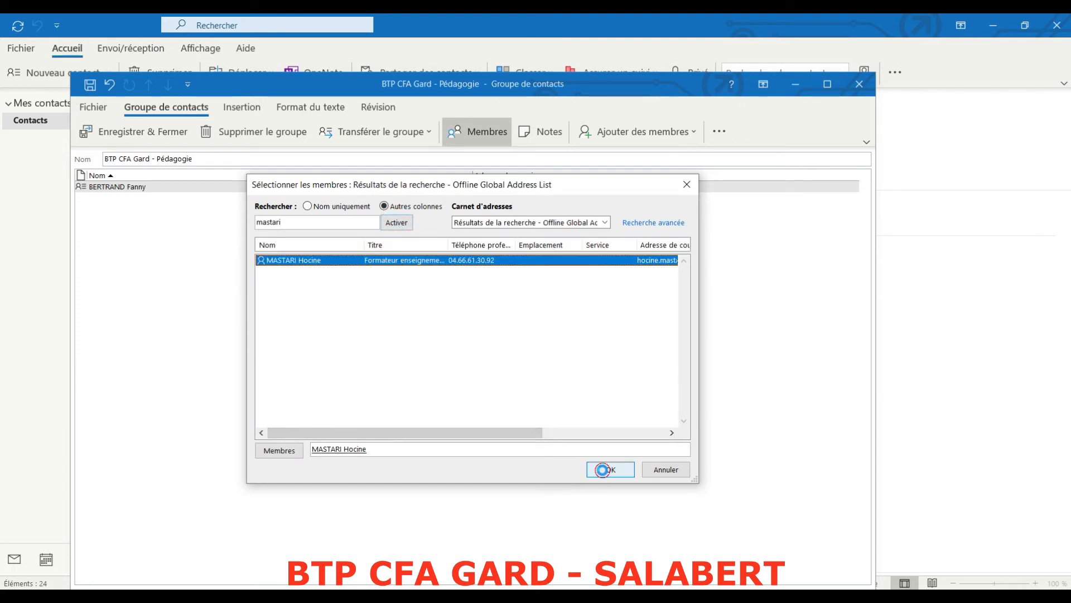
click(602, 470)
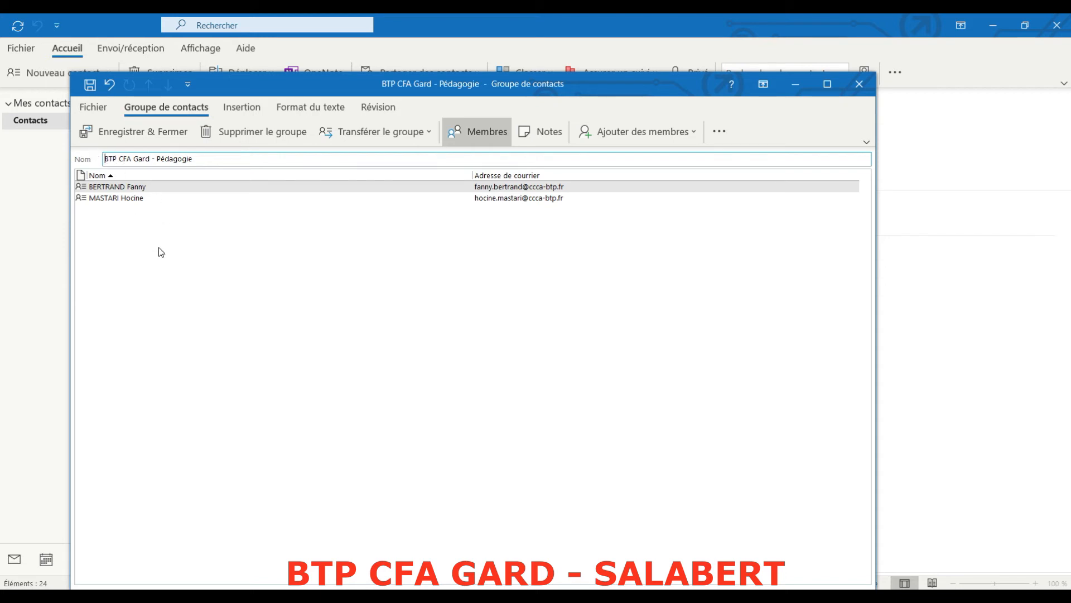
click(148, 132)
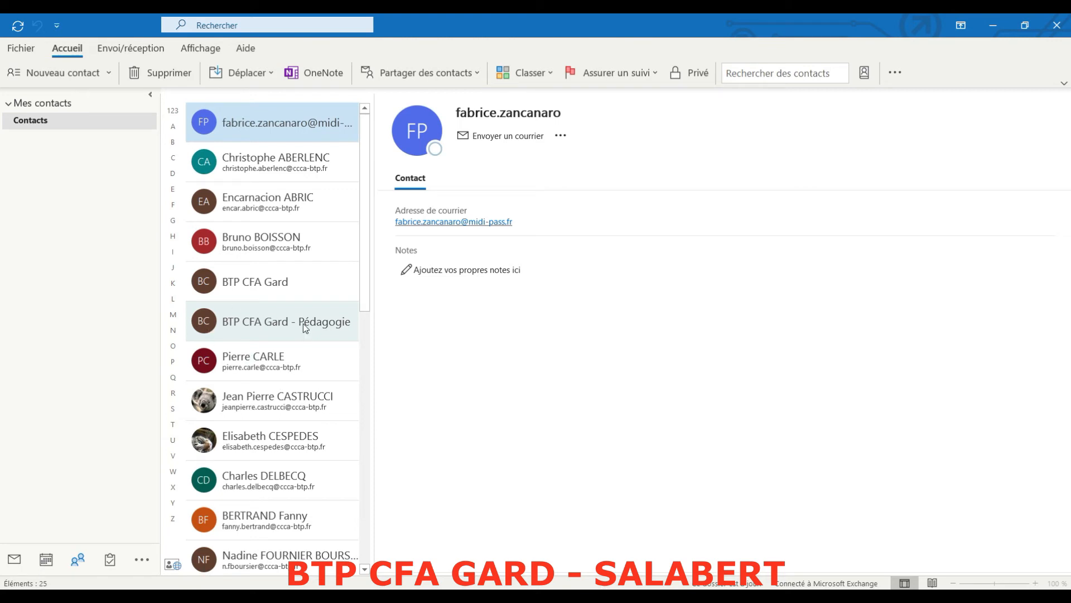
Step: Start a new email message addressed to the "BTP CFA Gard" contact group
click(14, 562)
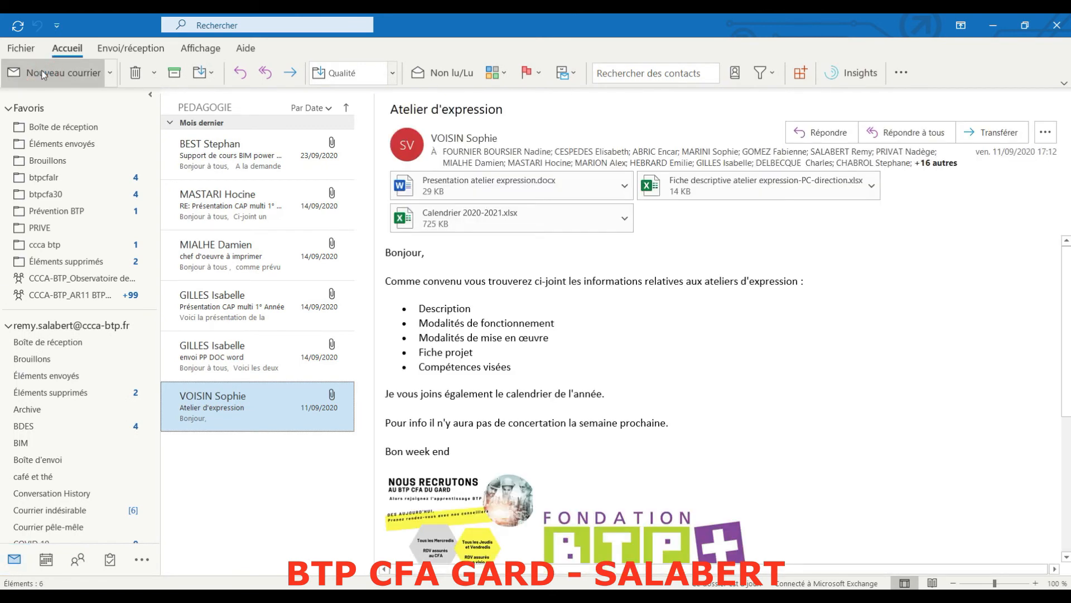
click(43, 74)
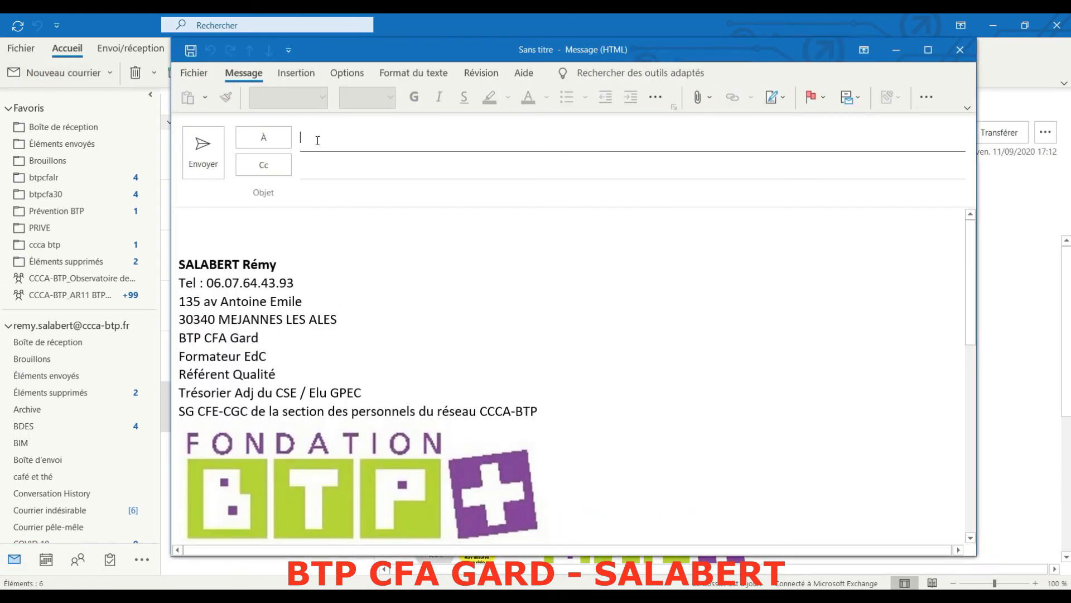
text(btp cfa)
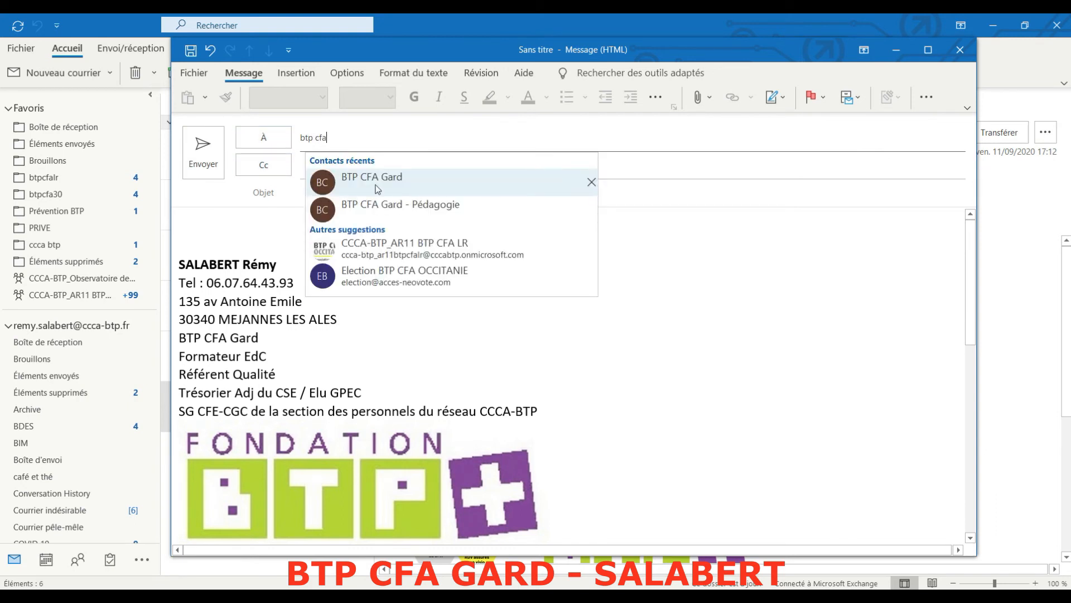
click(377, 189)
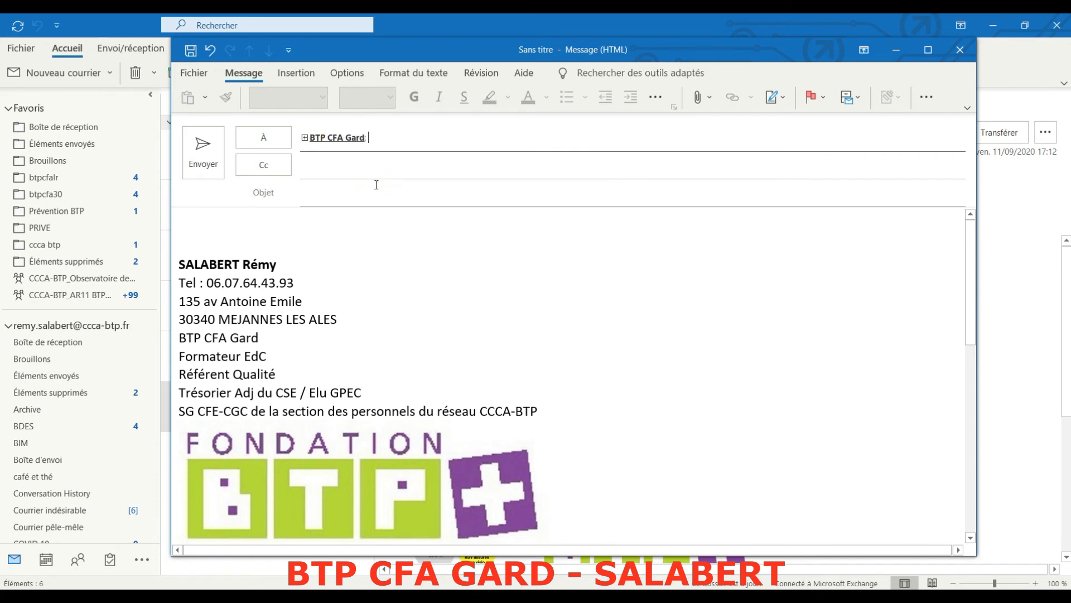
Step: Add the "BTP CFA Gard - Pédagogie" group as a second recipient of the message
click(349, 137)
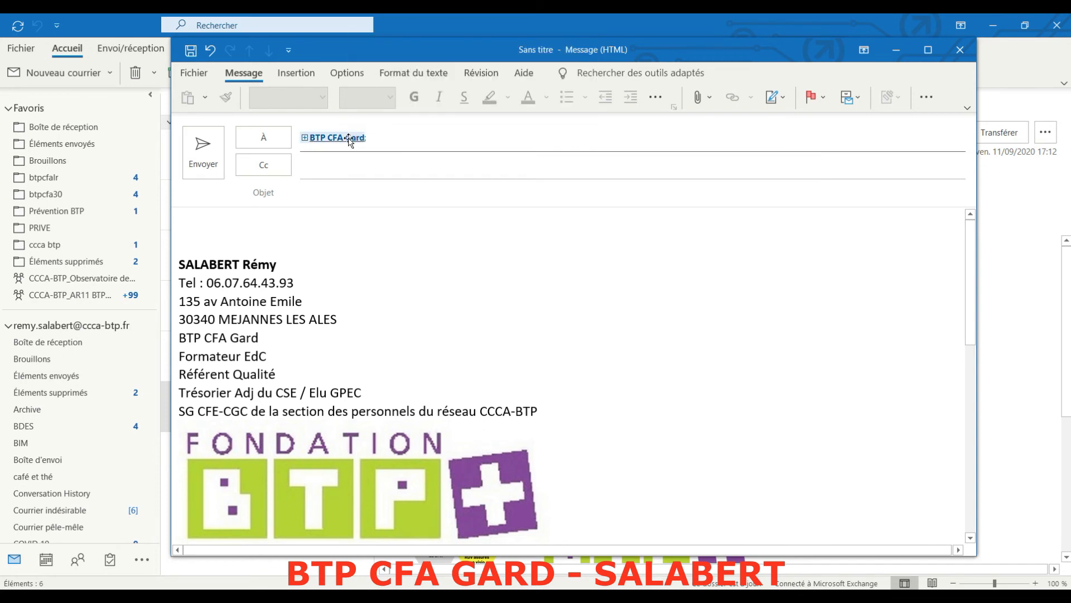
click(387, 138)
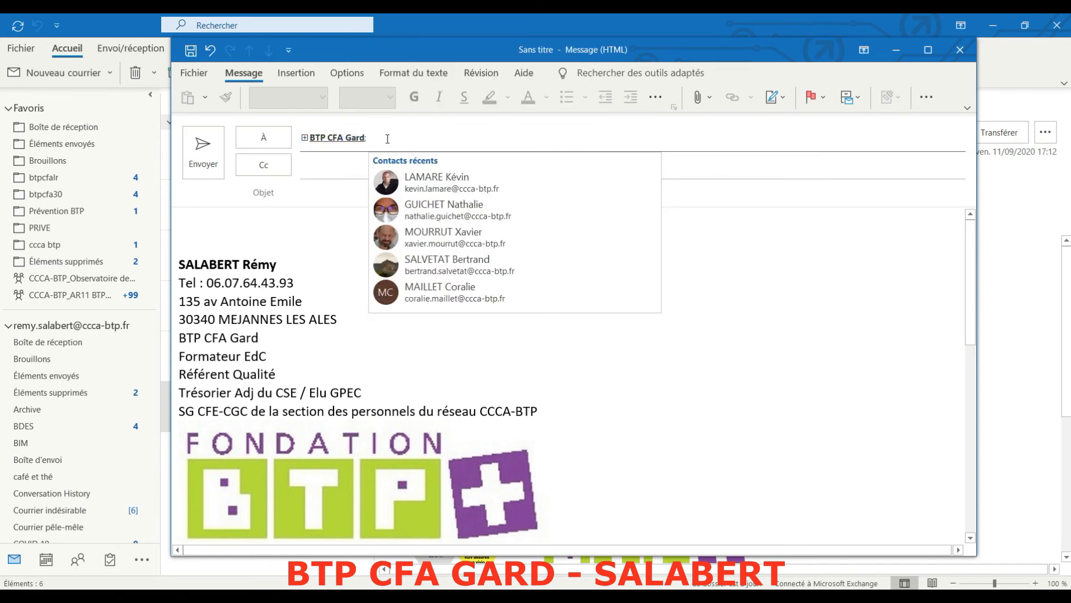
text(btp cfa g)
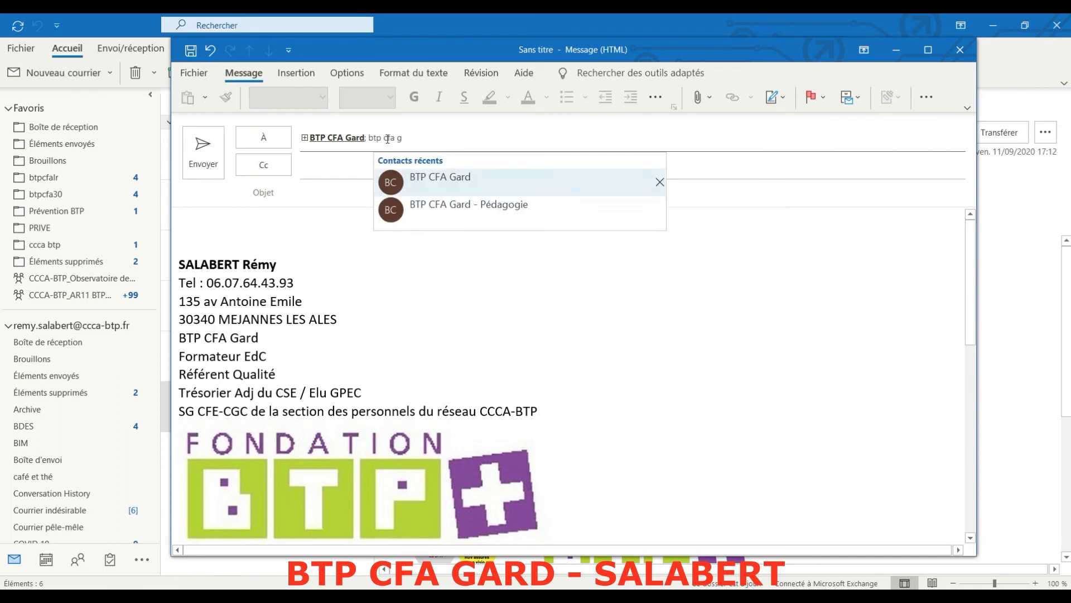
click(445, 205)
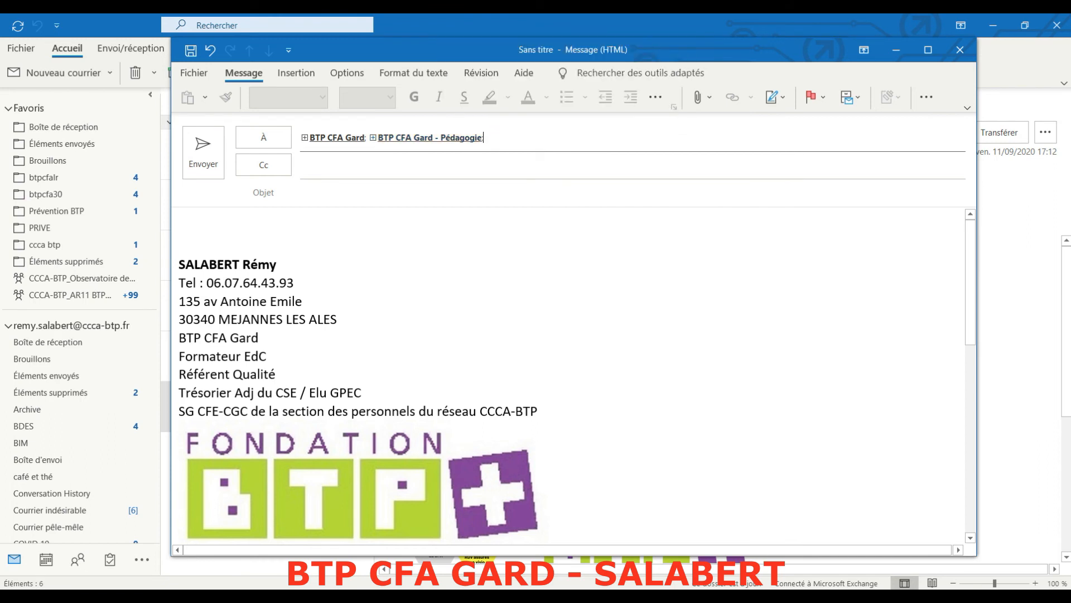
Step: Remove the "BTP CFA Gard - Pédagogie" recipient and discard the message without saving it
key(BackSpace)
key(BackSpace)
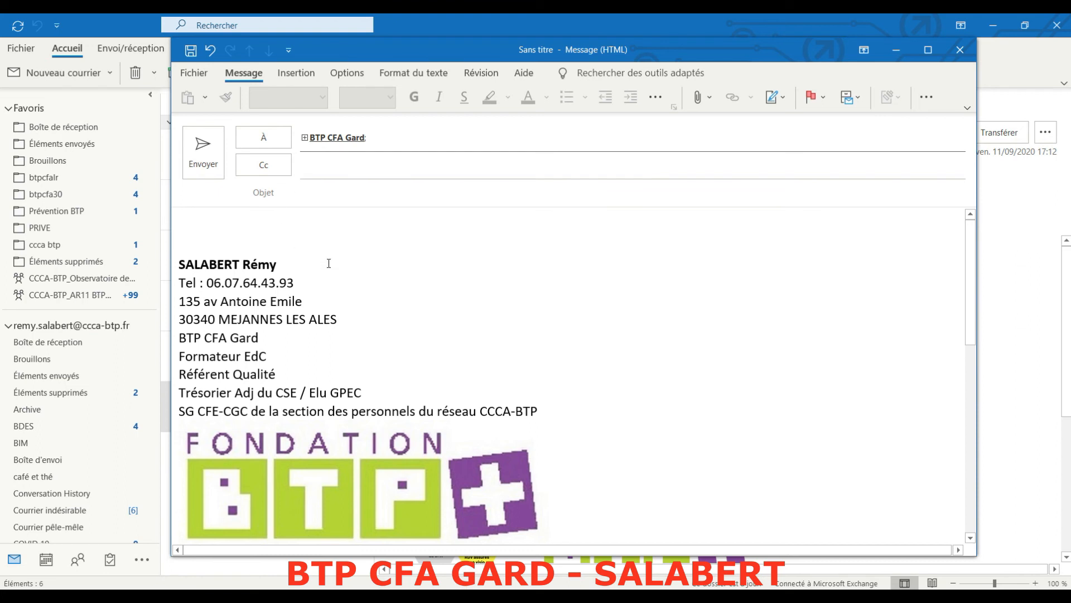
click(960, 49)
click(539, 348)
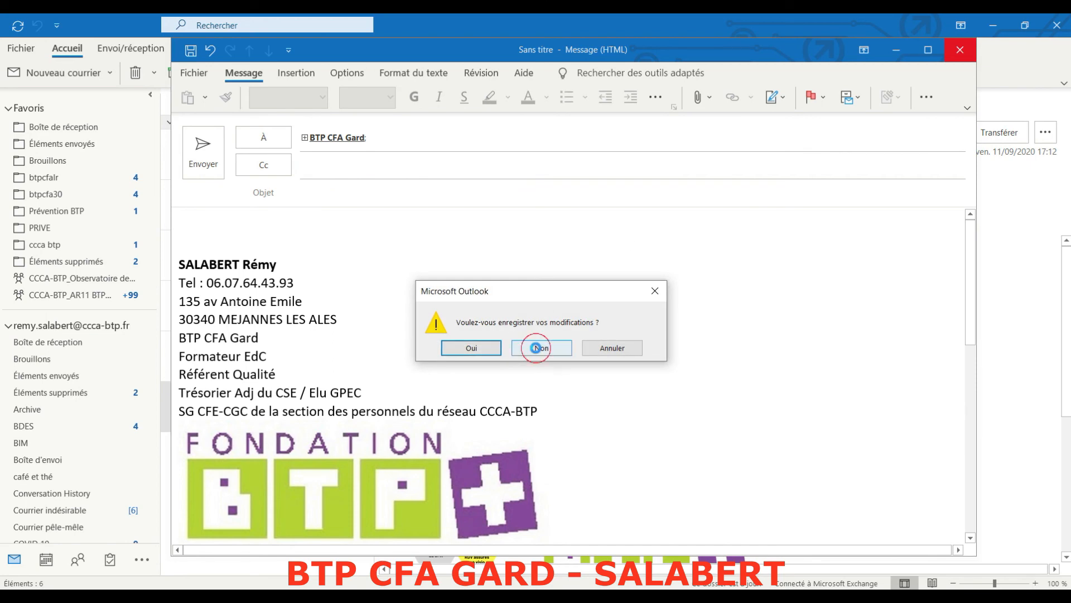
Step: Return to the contact list
click(77, 559)
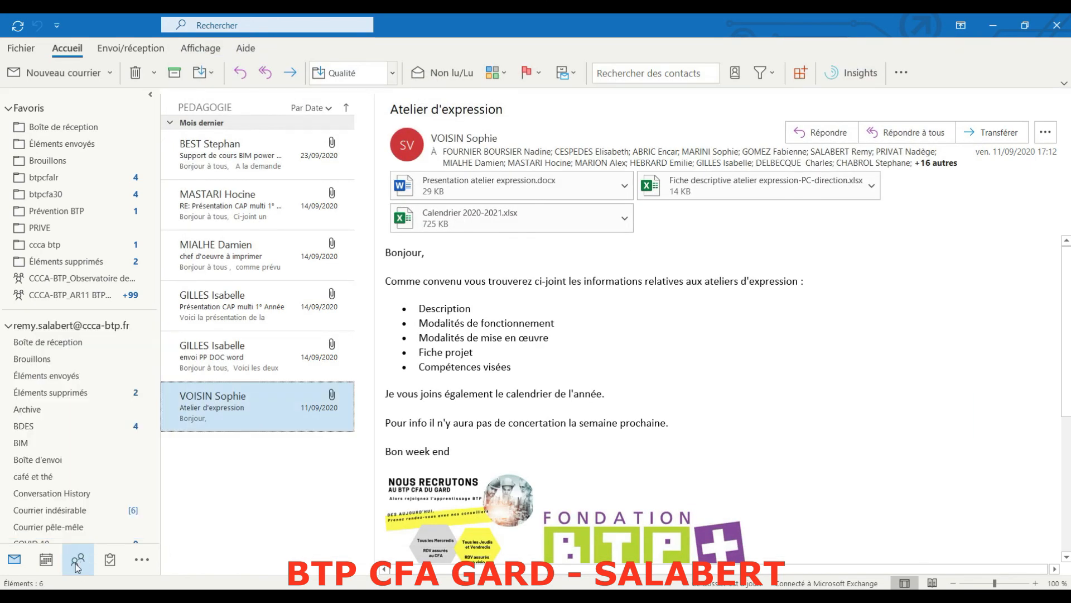